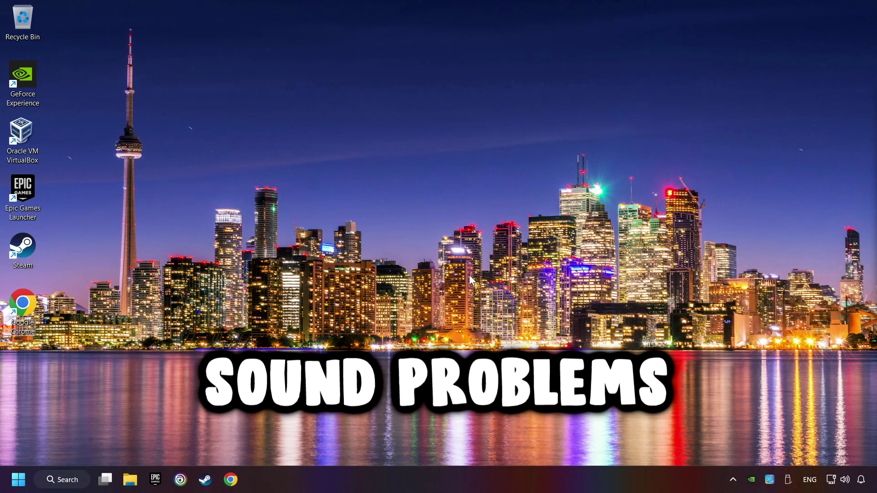
- Switch the sound output to GABOFIX Speaker (USB Audio Device) in Quick Settings and dismiss the panel
click(846, 480)
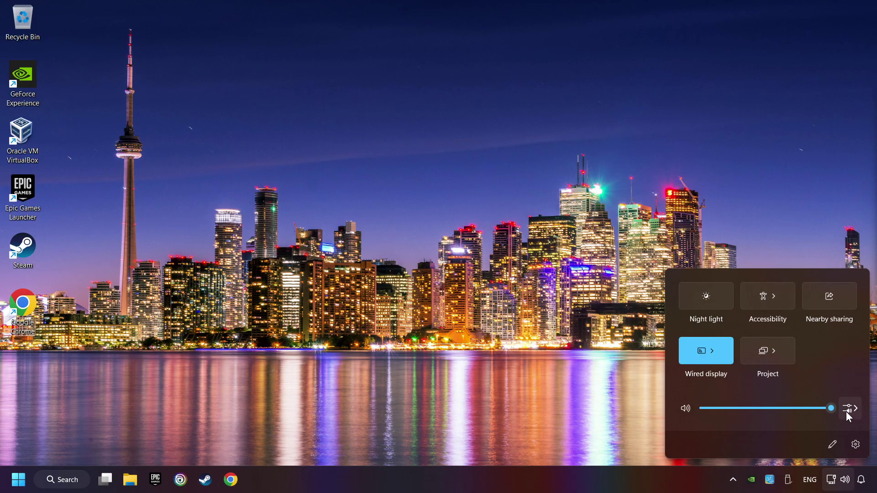
click(851, 410)
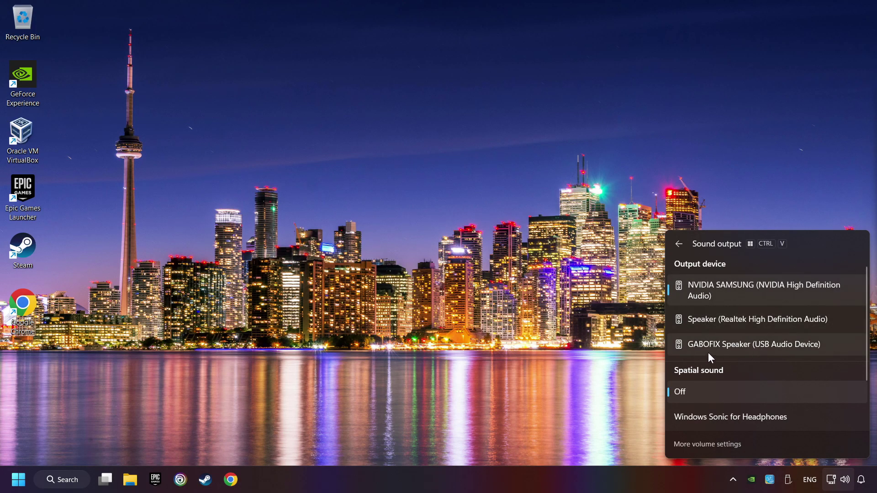
click(845, 346)
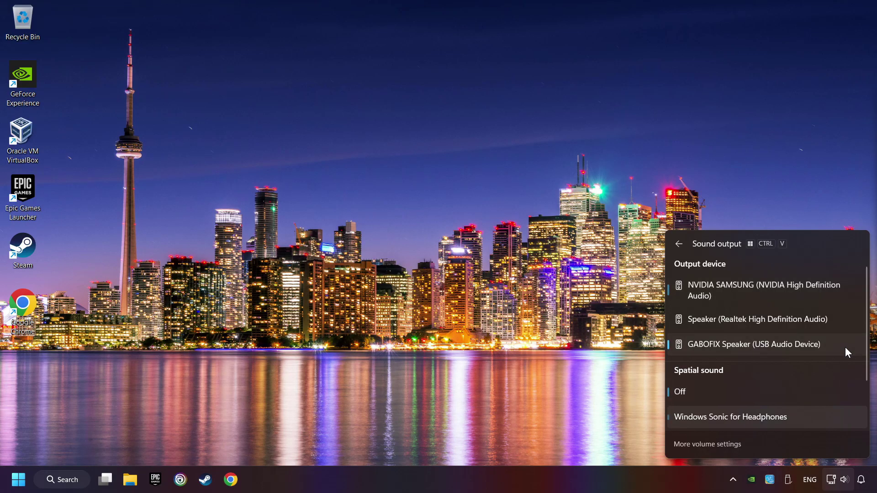
click(626, 354)
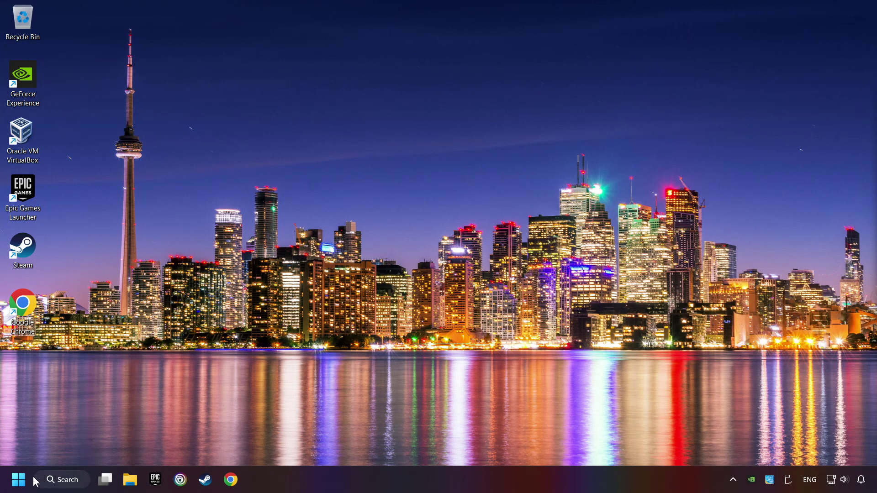
- Reset all sound devices and app volumes to recommended defaults from the Volume mixer page
click(18, 479)
click(332, 440)
right_click(845, 479)
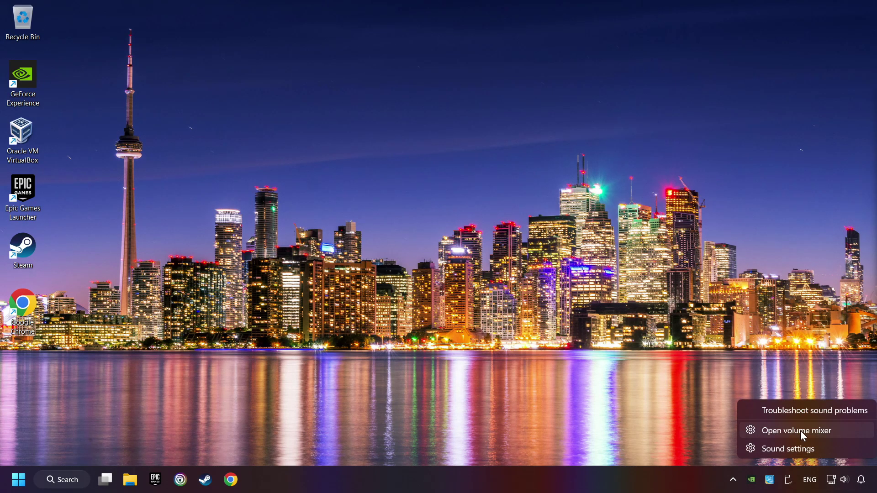
click(850, 428)
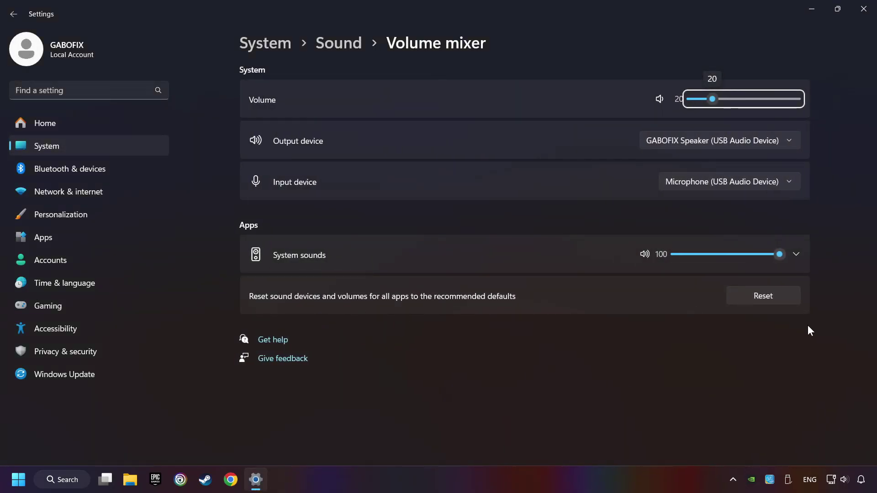
click(781, 301)
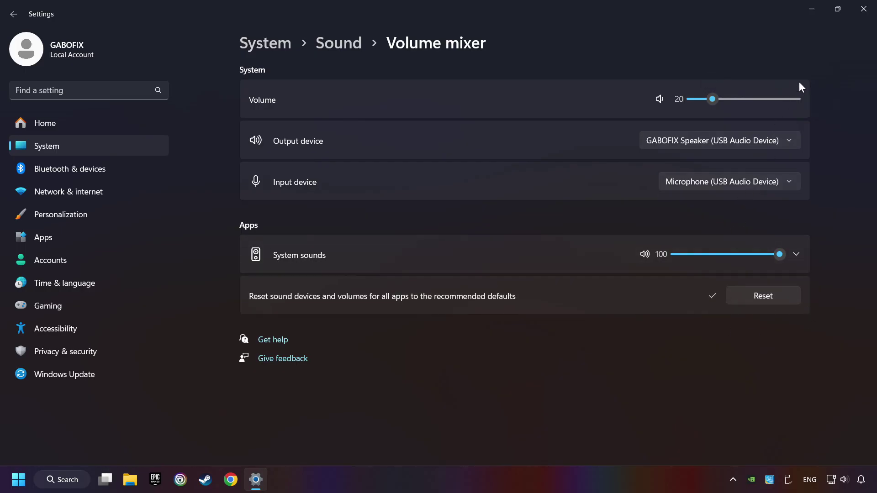
- Reopen System > Sound, raise output volume from 20 to 68, and scroll to More sound settings
click(863, 9)
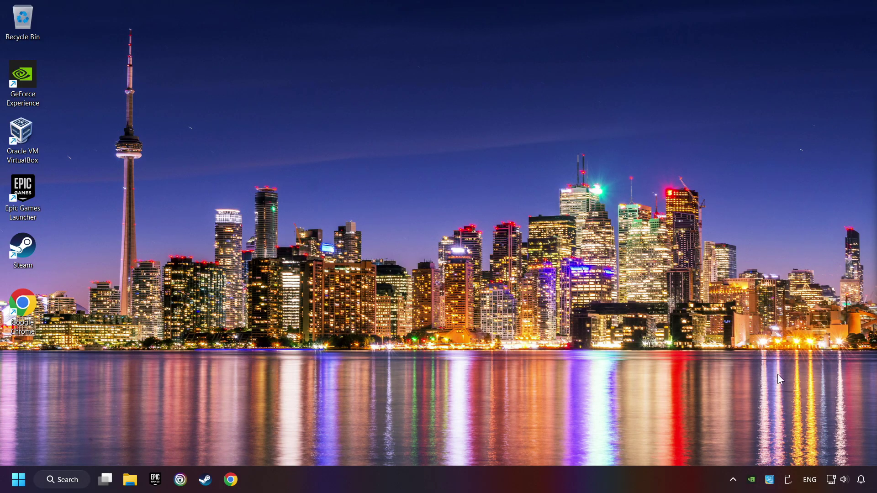
right_click(844, 480)
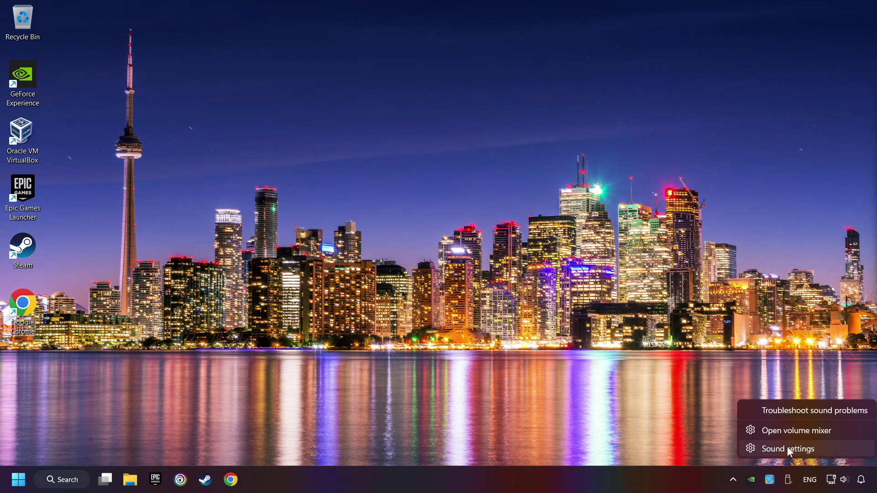
click(841, 451)
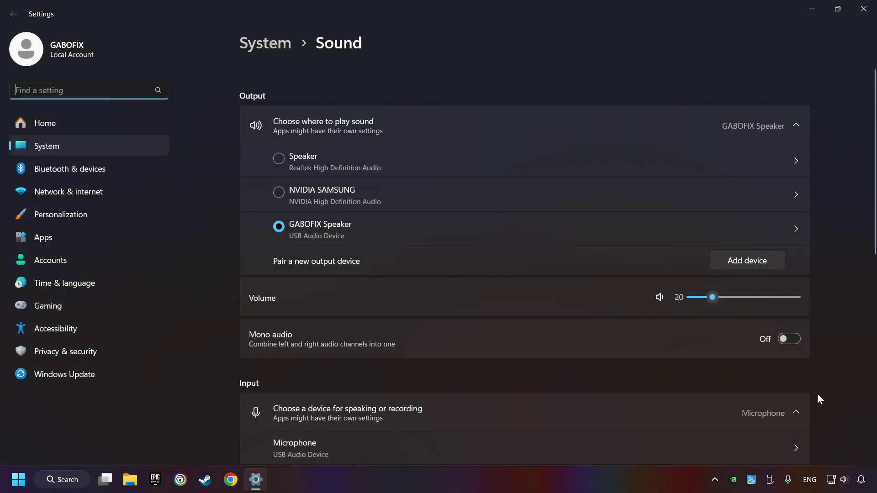
click(292, 226)
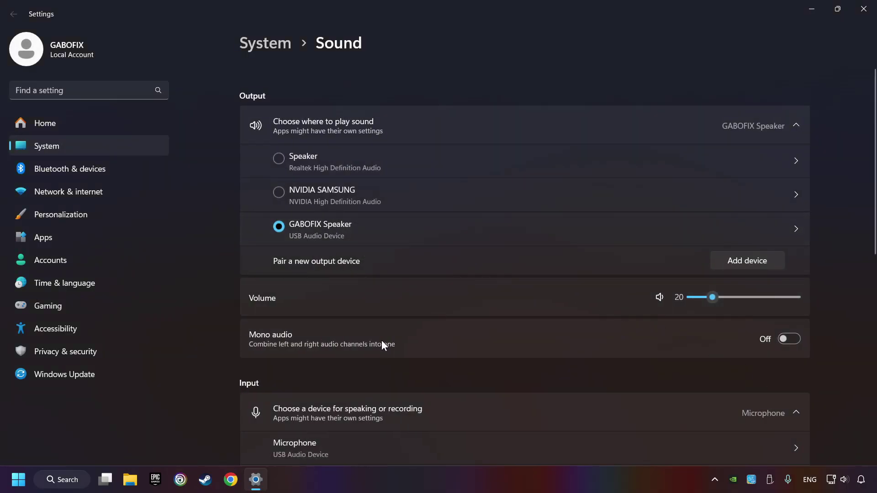
drag(710, 297, 760, 303)
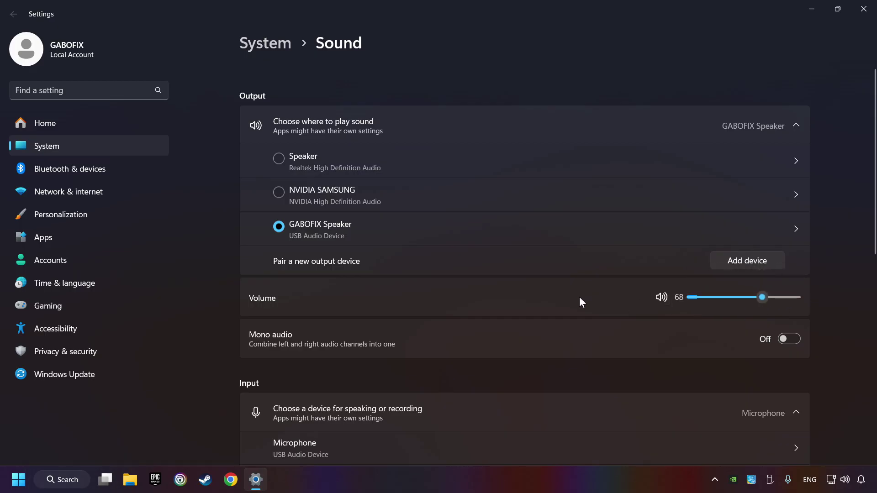
scroll(574, 300, down, 5)
scroll(574, 295, down, 4)
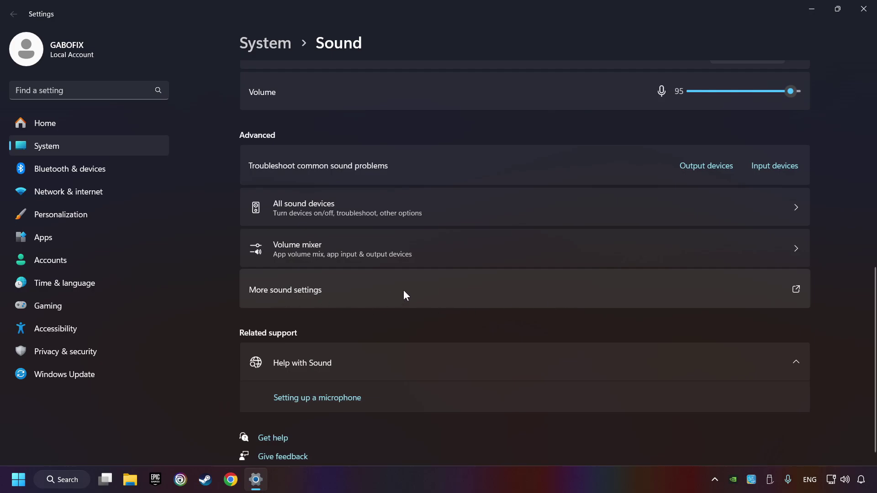
- In the classic Sound panel, disable NVIDIA SAMSUNG and Realtek Speaker, then select GABOFIX Speaker
click(404, 291)
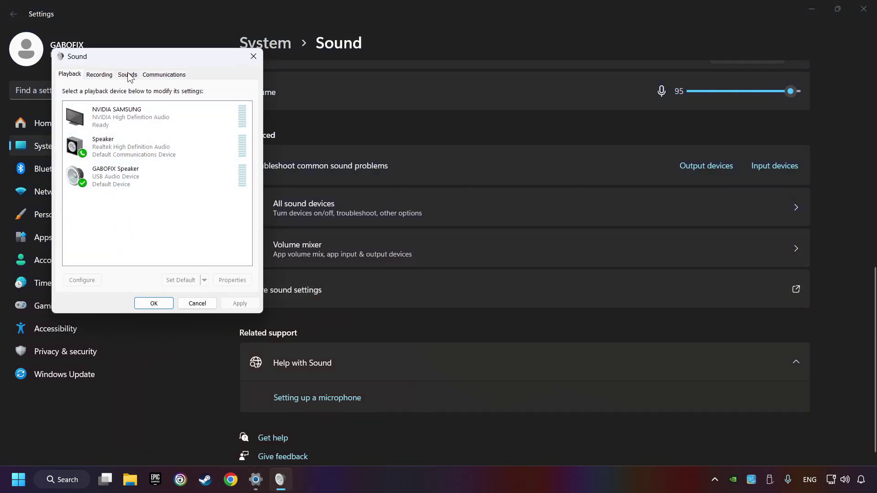
drag(124, 57, 451, 126)
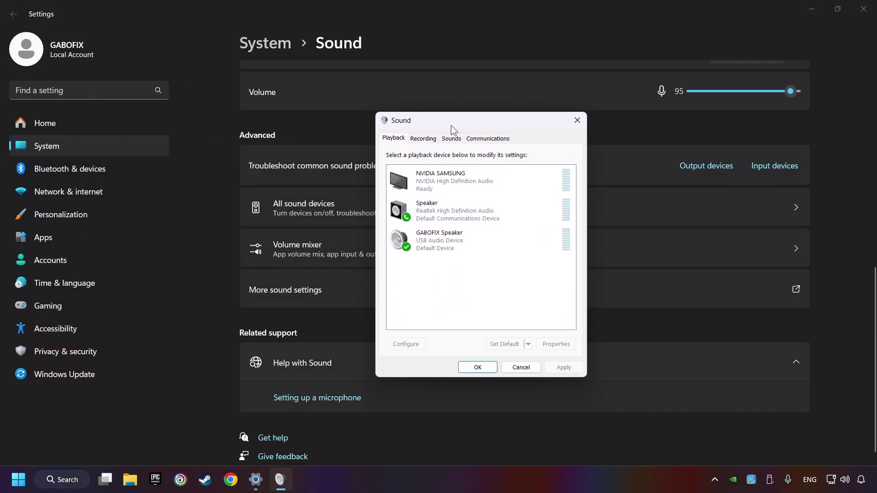
right_click(460, 185)
click(493, 218)
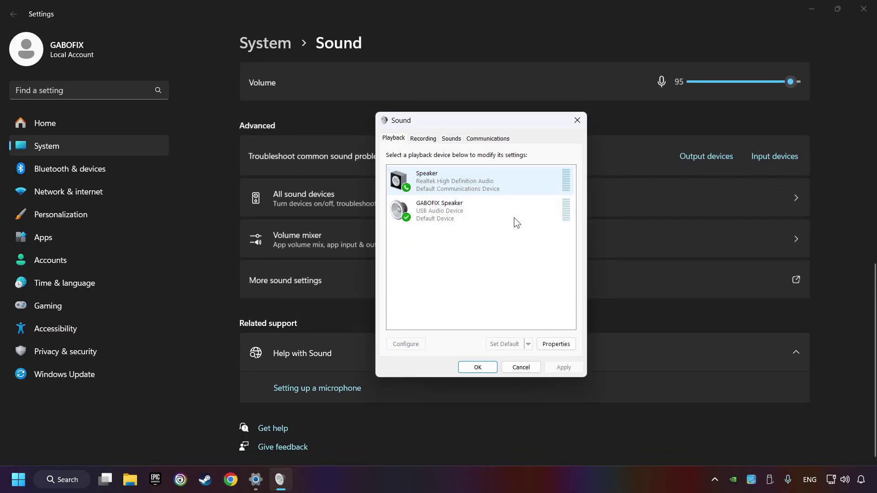
right_click(512, 179)
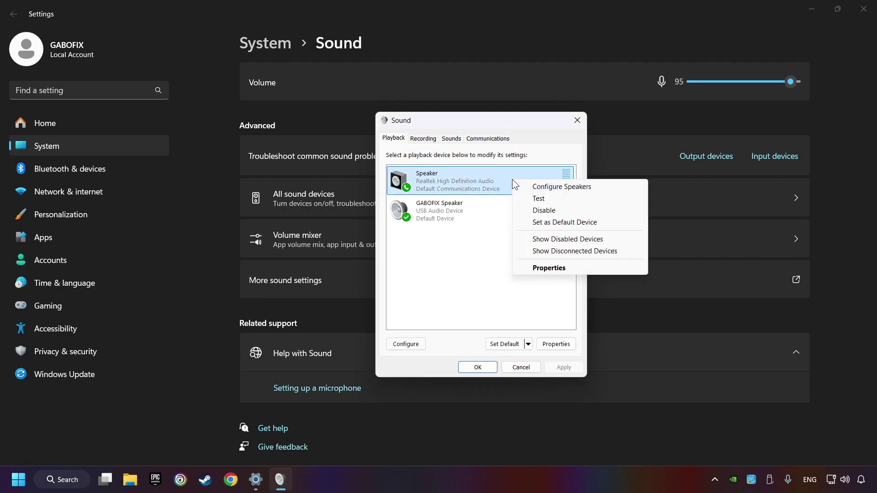
click(559, 210)
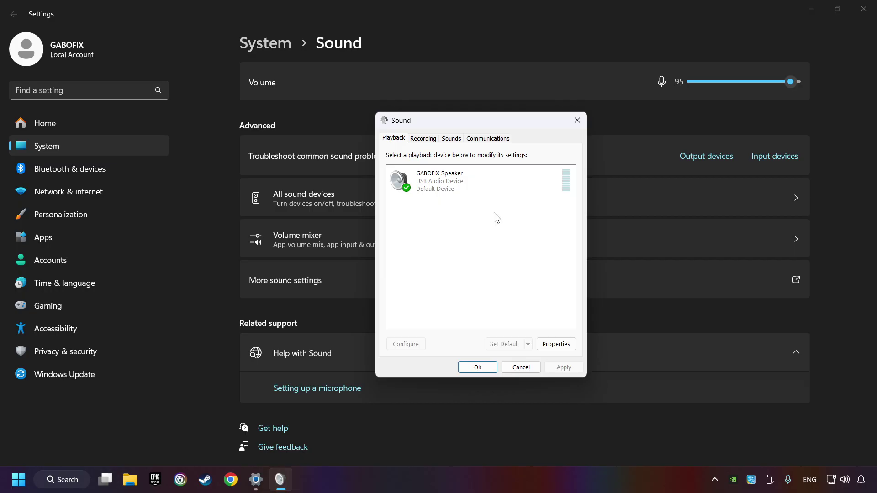
right_click(473, 179)
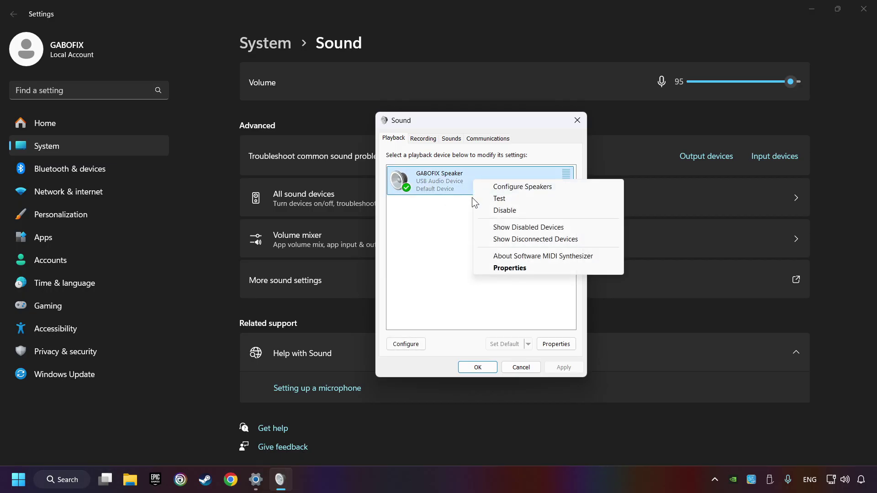
click(461, 215)
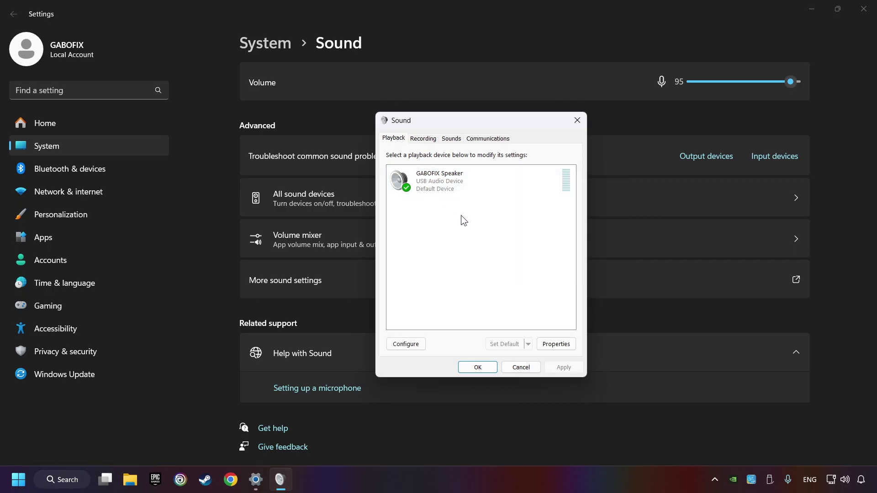
click(483, 185)
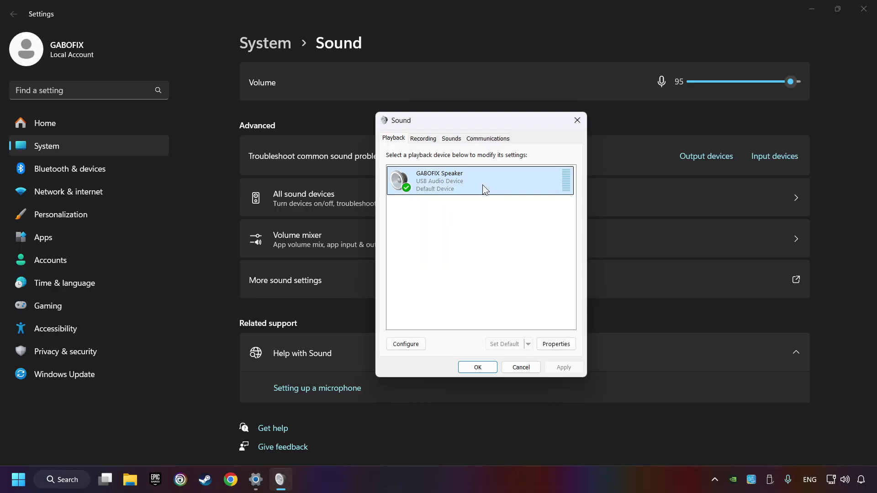
- Run Speaker Setup for GABOFIX Speaker through to Finish with Stereo, then reselect the speaker
click(411, 345)
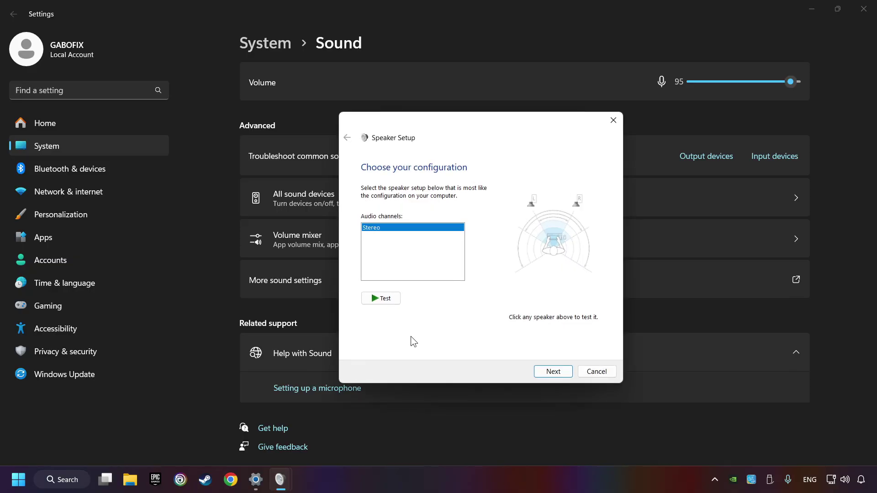
click(553, 371)
click(553, 372)
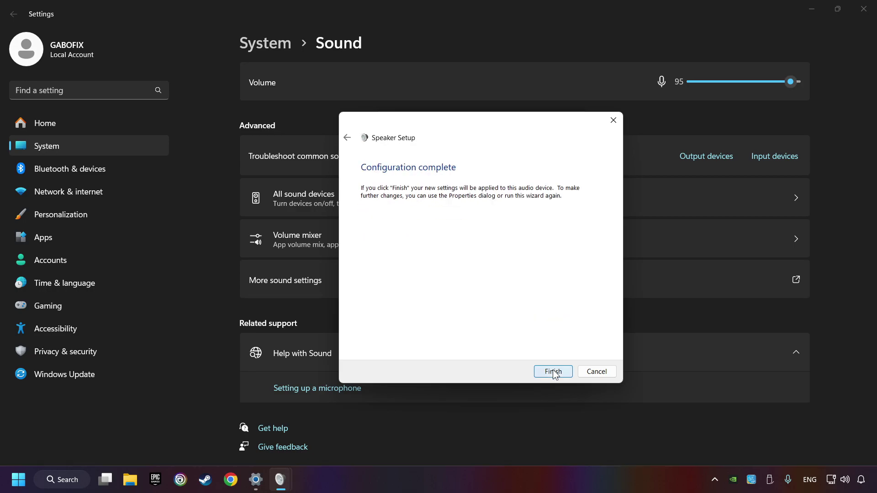
click(552, 372)
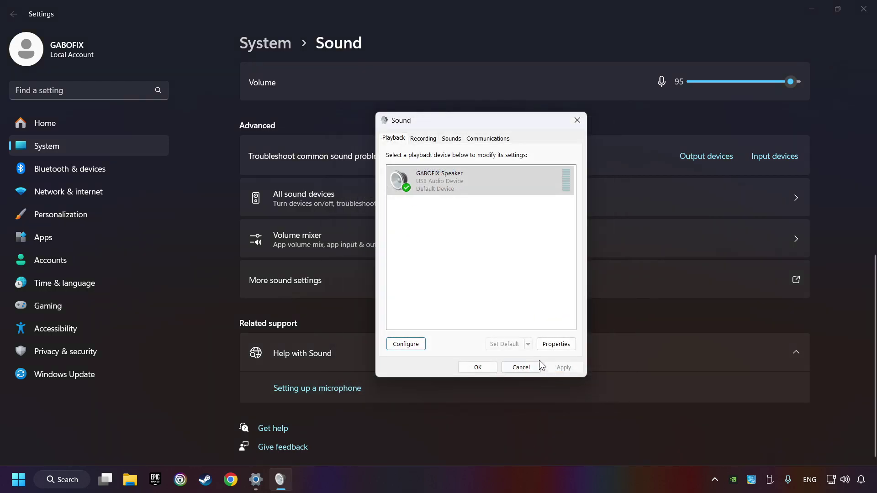
click(466, 189)
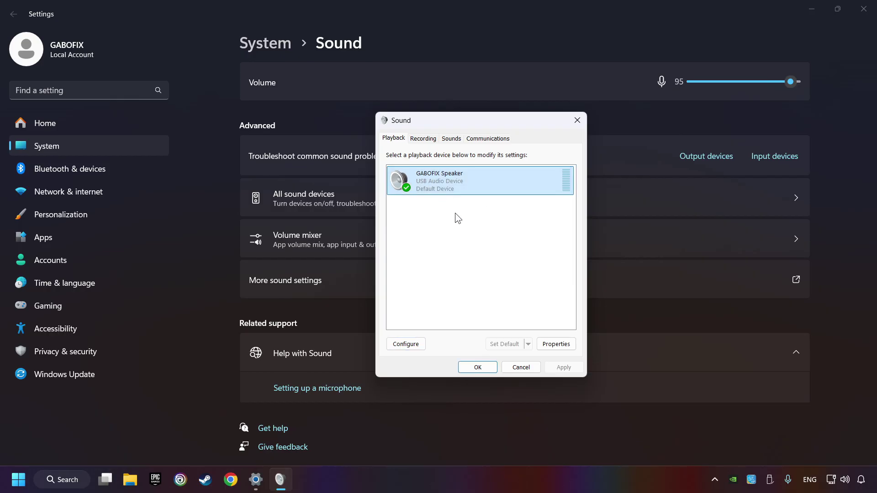
- Tick Disable all enhancements in GABOFIX Speaker Properties, switching off Bass Boost
click(558, 347)
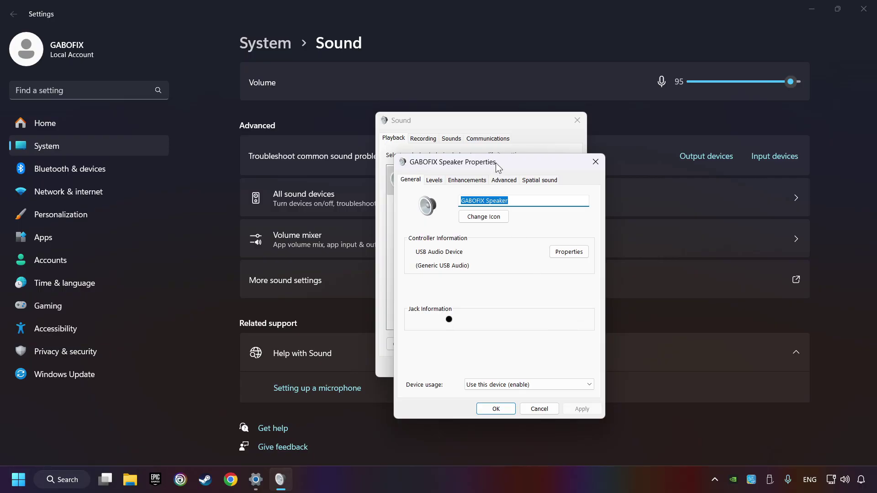
drag(496, 163, 477, 132)
click(450, 149)
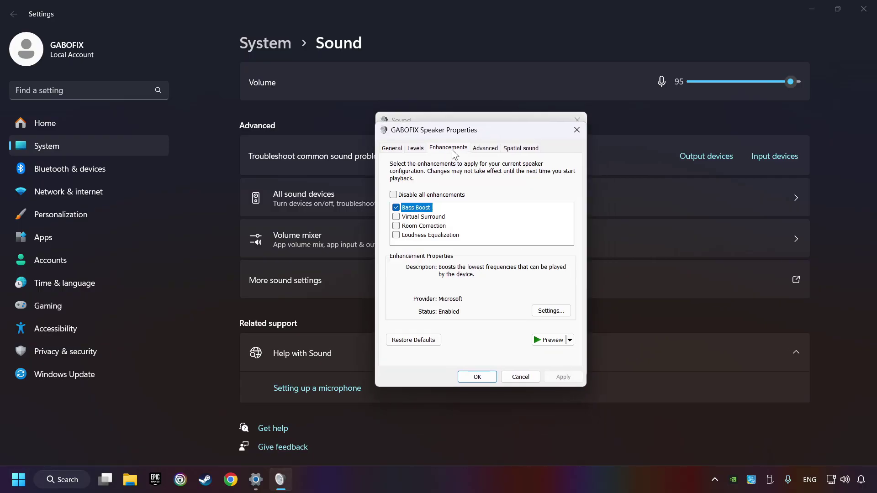
click(394, 195)
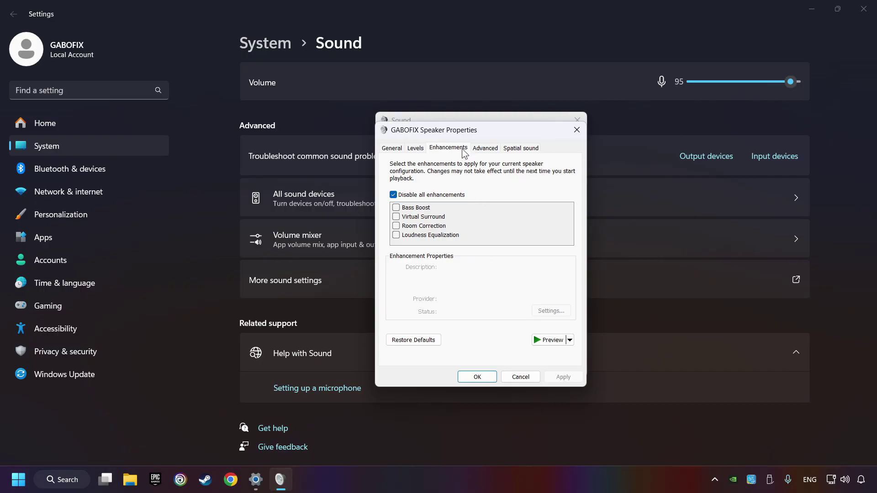
- Review the Advanced tab's default format, leaving it at 16 bit, 48000 Hz (DVD Quality)
click(483, 150)
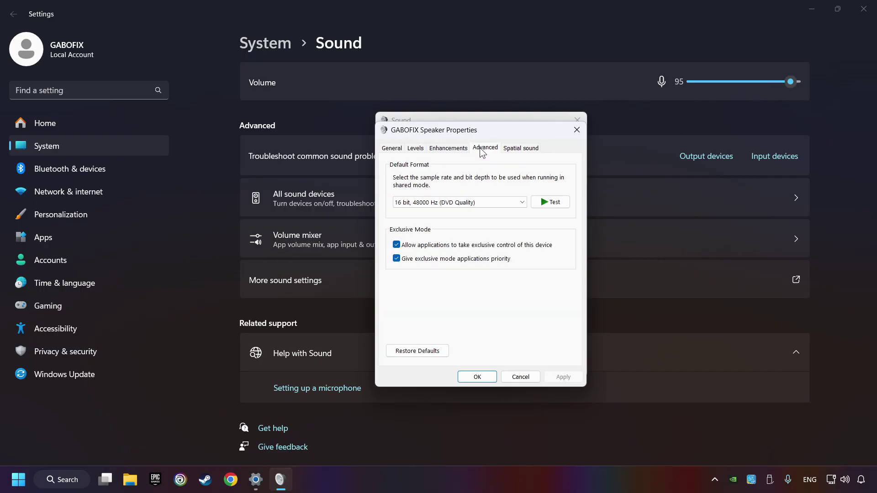
click(489, 201)
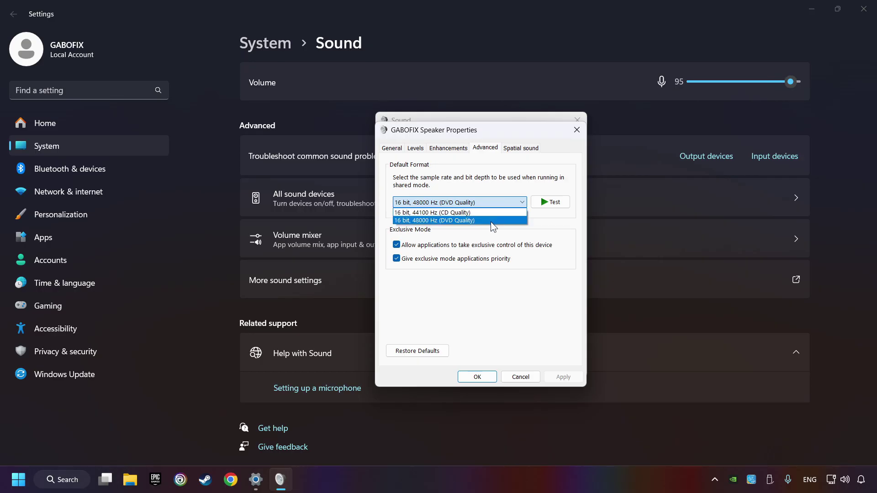
click(502, 173)
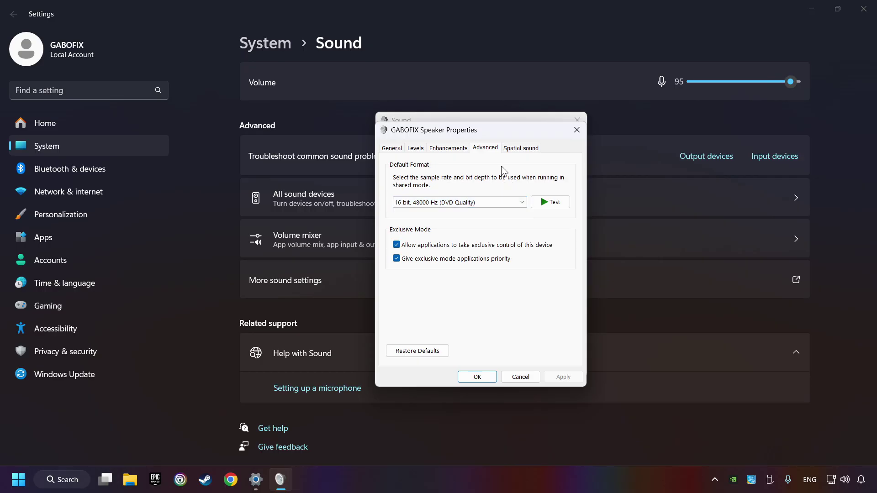
- Set GABOFIX Speaker's spatial sound format to Off, apply it, and OK both Sound dialogs
click(526, 149)
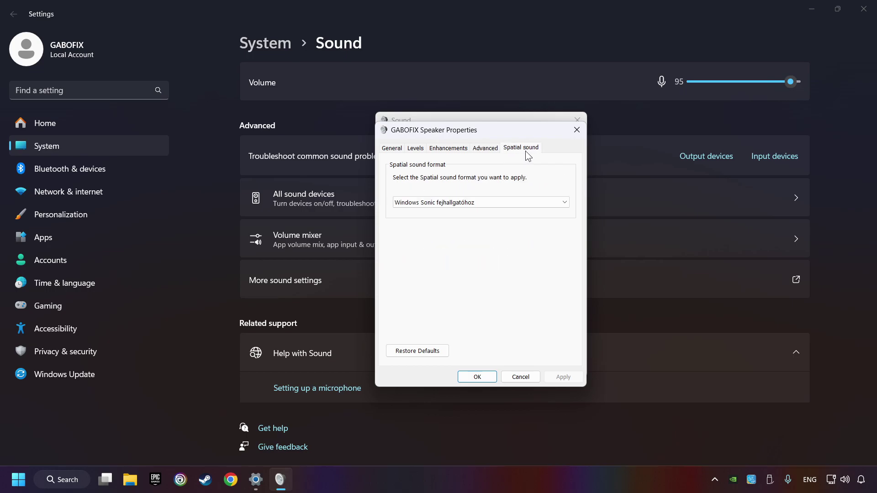
click(498, 199)
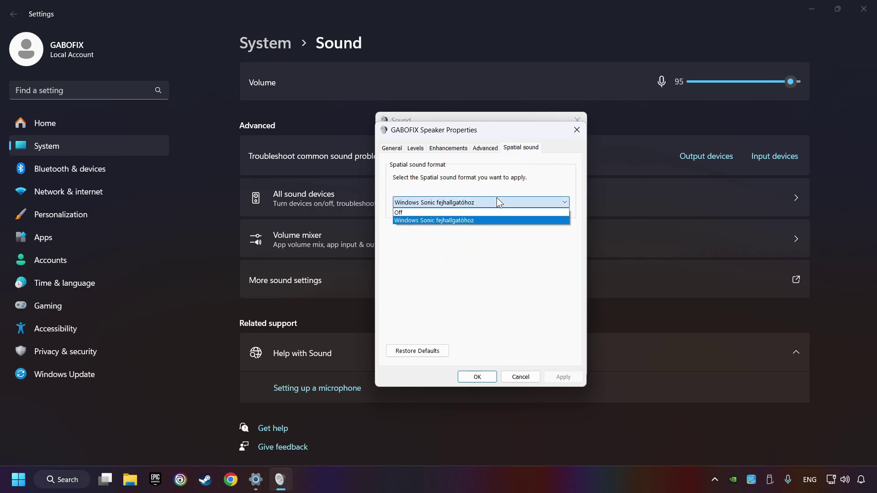
click(492, 212)
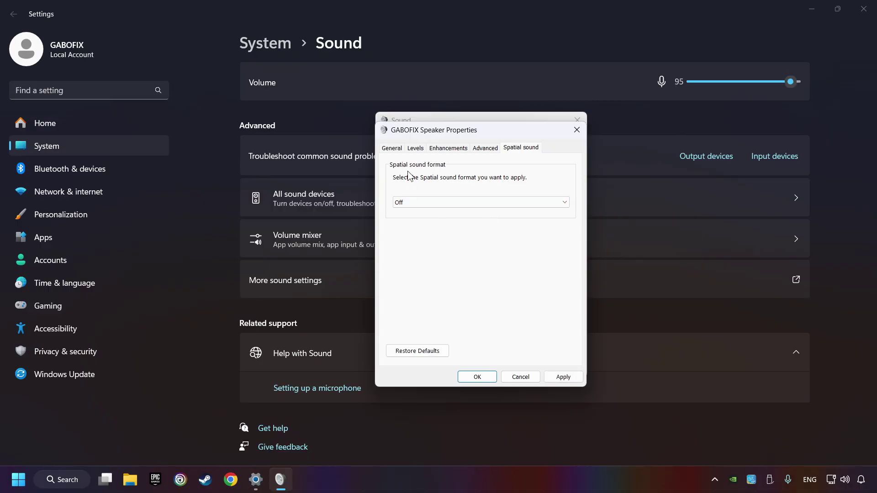
click(563, 377)
click(473, 377)
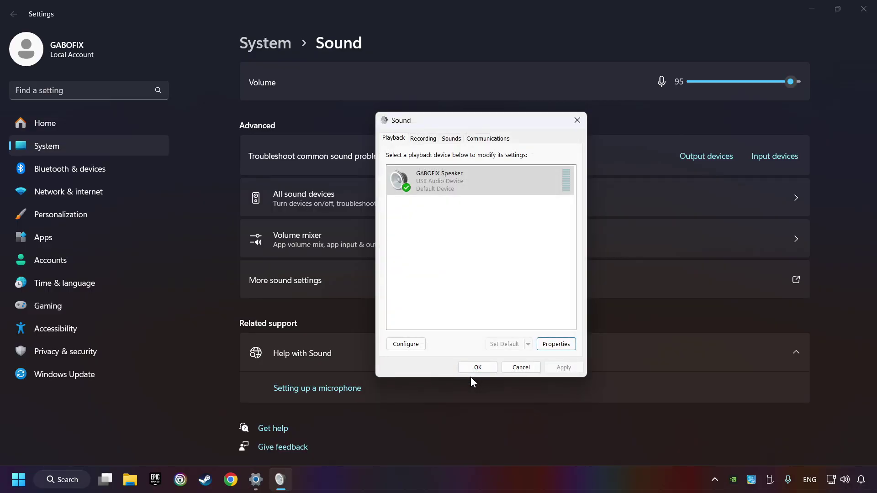
click(476, 369)
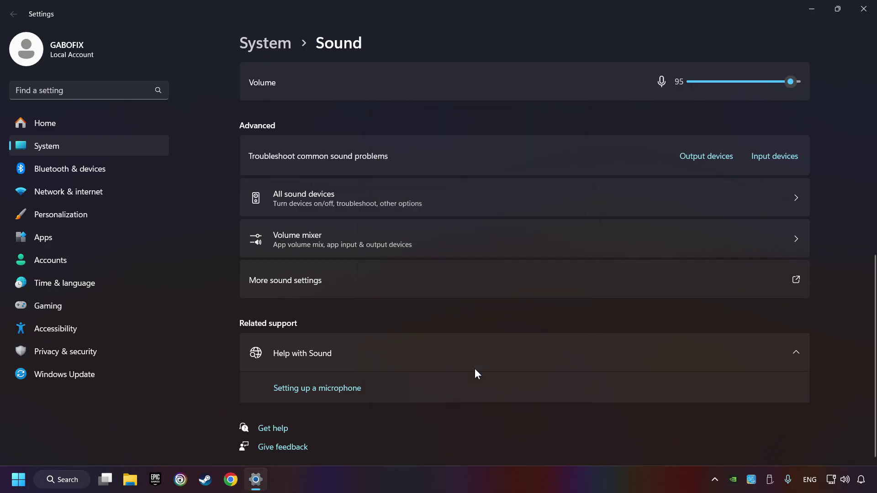
- Close Settings and search Windows for 'device manager'
click(860, 15)
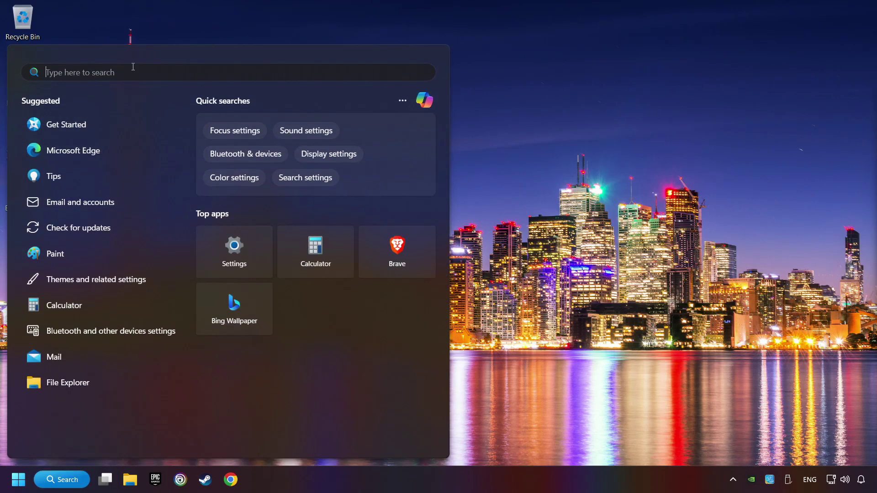
text(device manager)
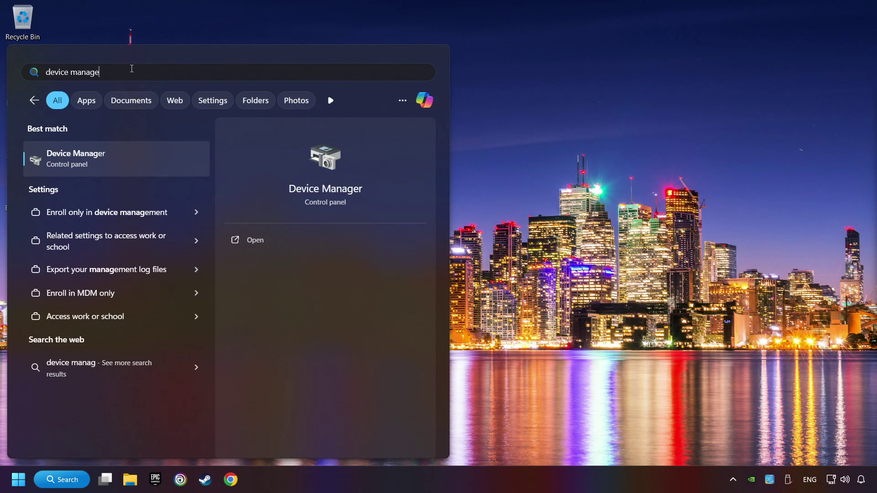
- Launch Device Manager, expand Sound, video and game controllers, and bring up USB Audio Device's actions
click(156, 158)
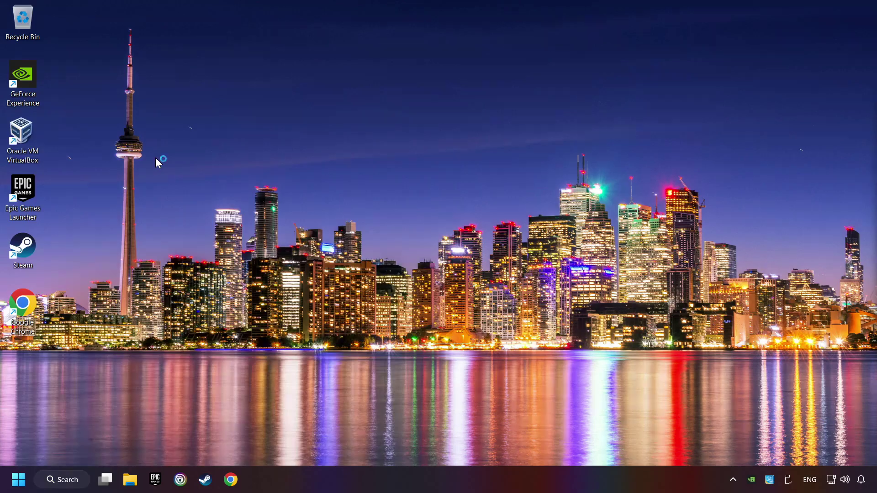
drag(194, 35, 348, 95)
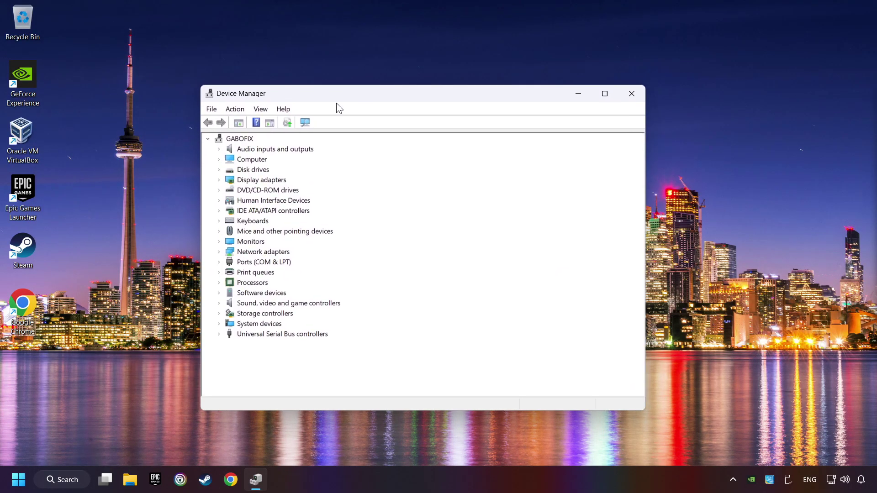
click(219, 304)
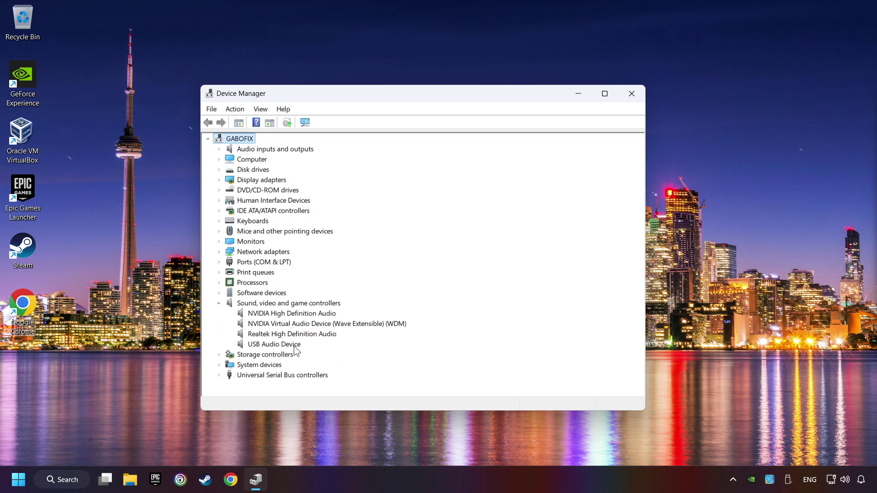
right_click(269, 346)
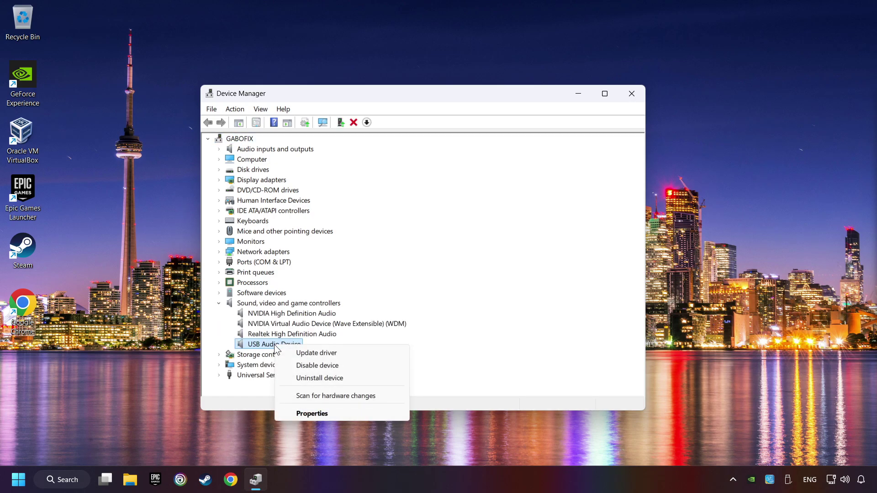
- Reinstall the USB Audio Device driver from the computer's list of compatible drivers
click(351, 353)
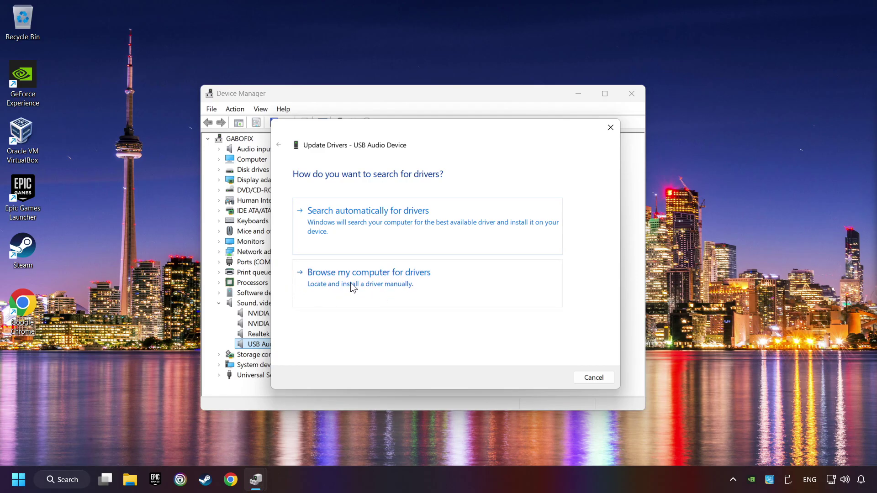
click(440, 279)
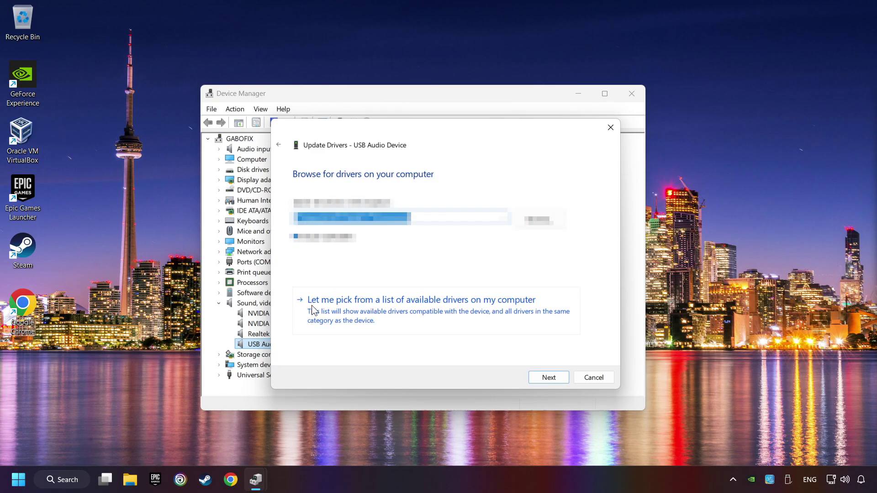
click(399, 311)
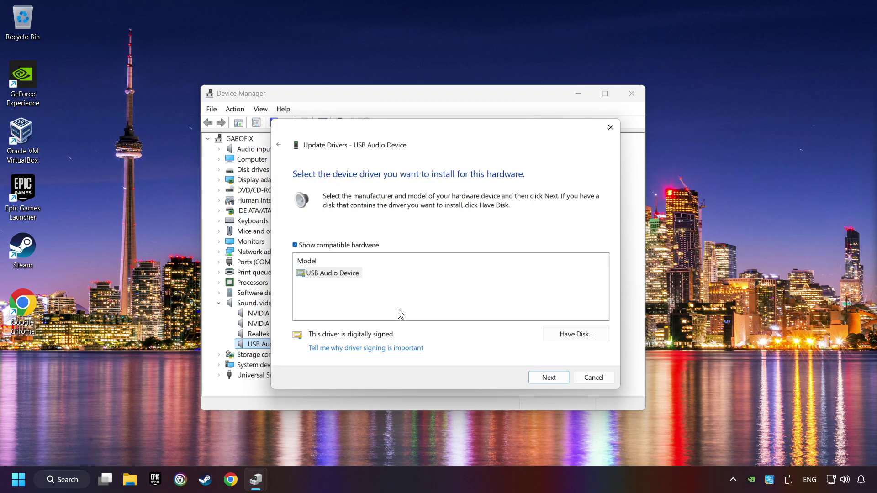
click(296, 274)
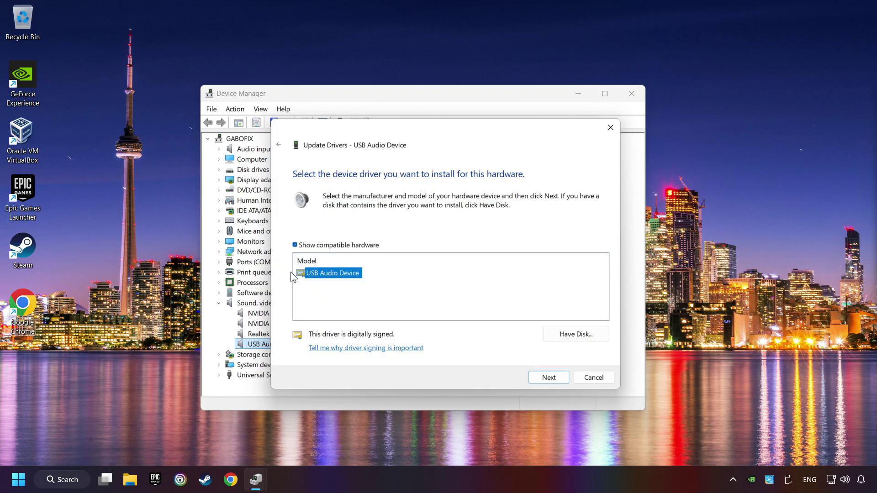
click(550, 377)
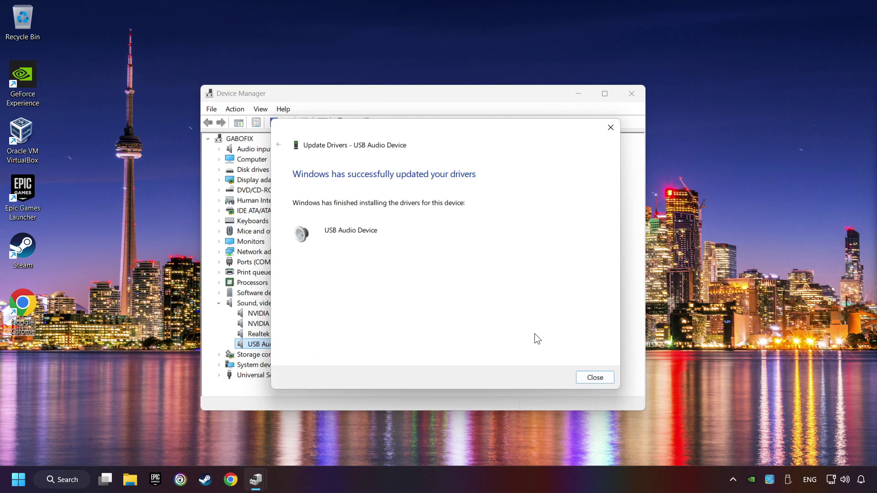
click(601, 379)
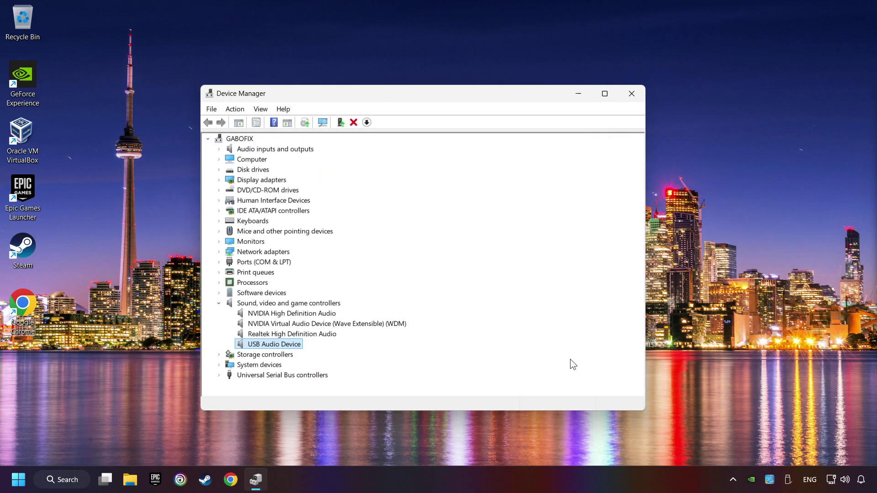
- Close Device Manager and bring up the Start menu's power options, including Restart
click(633, 95)
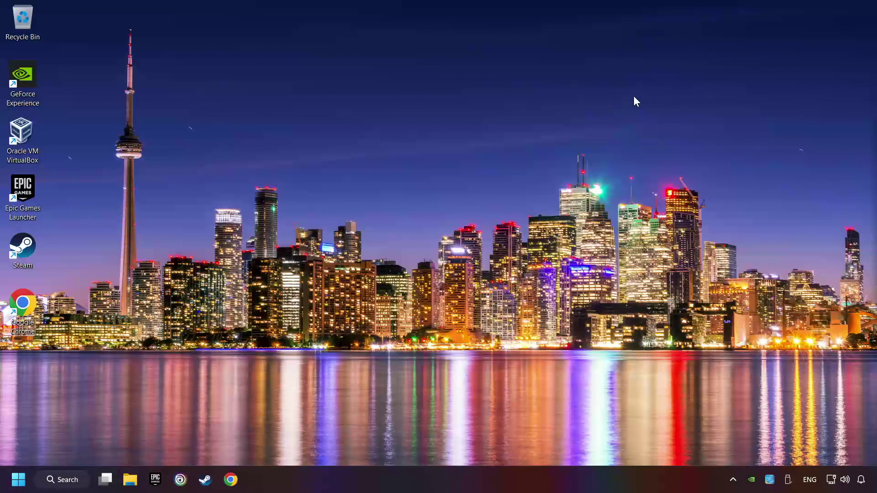
key(super)
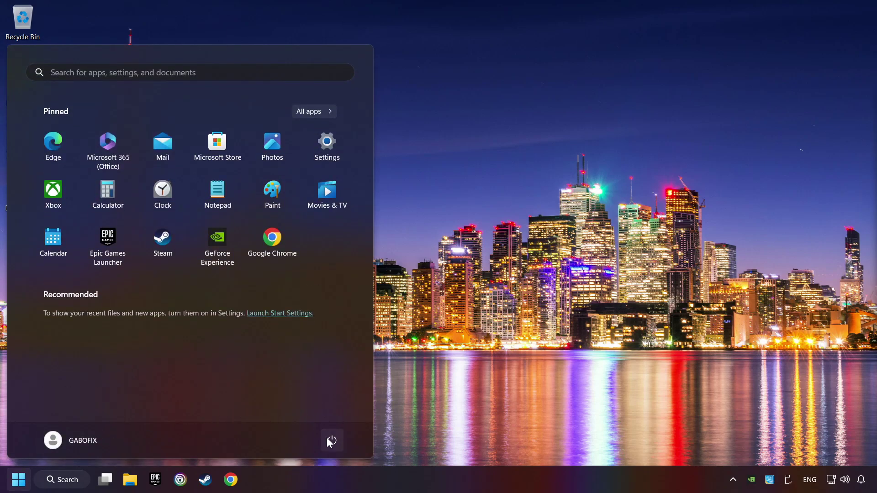
click(332, 440)
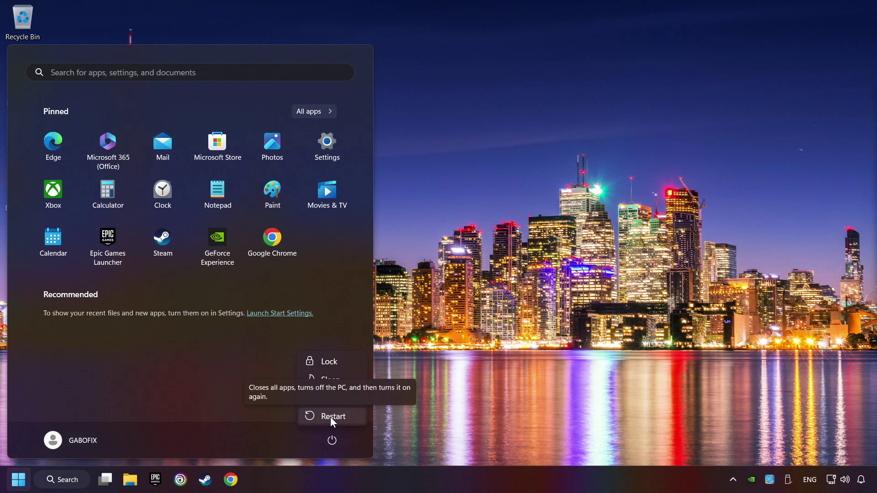